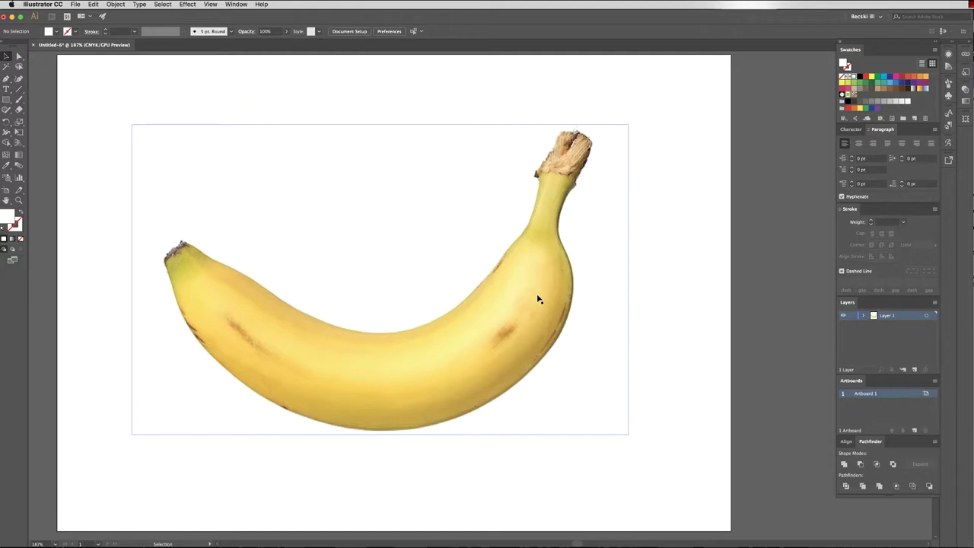
Add a new layer and turn Layer 1 into a template layer with its images dimmed to 100%
left_click(915, 370)
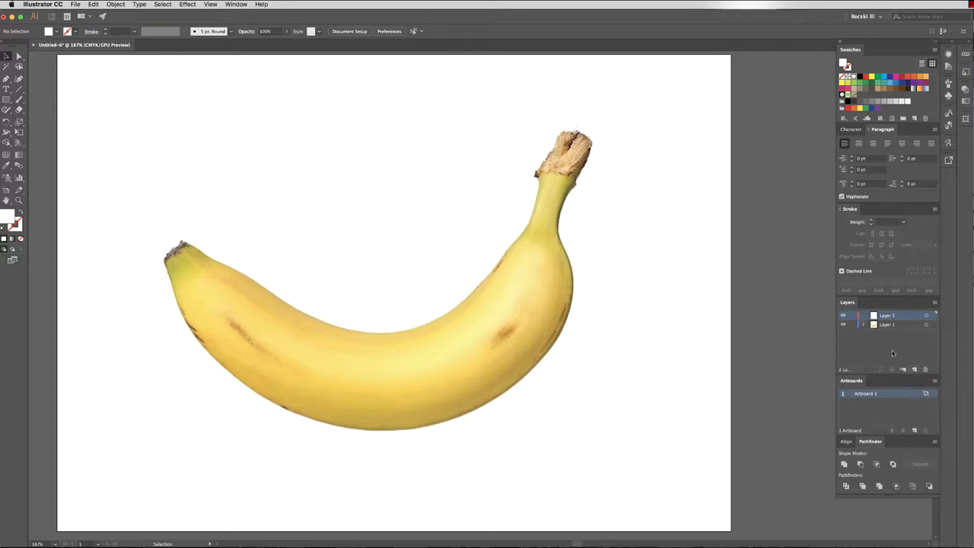
left_click(887, 326)
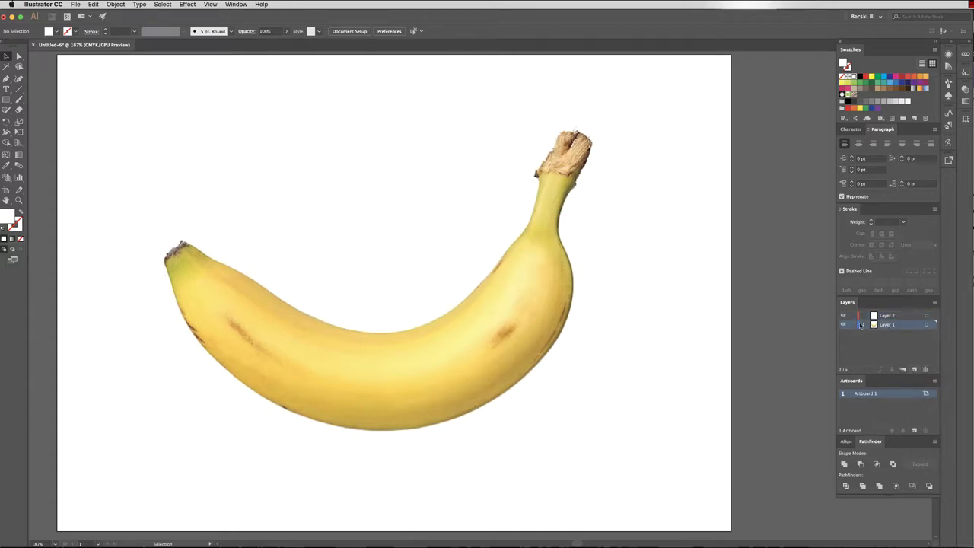
double_click(889, 325)
double_click(874, 325)
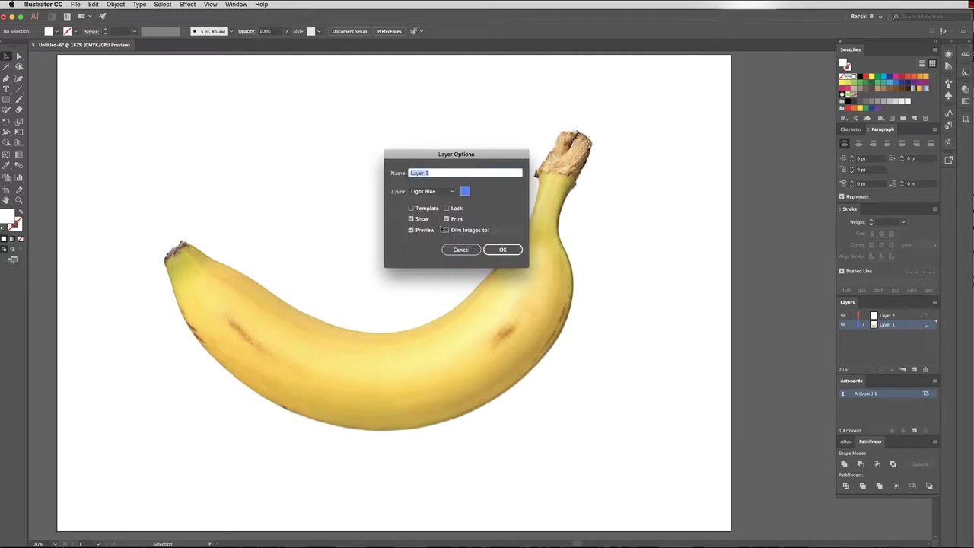
left_click(410, 208)
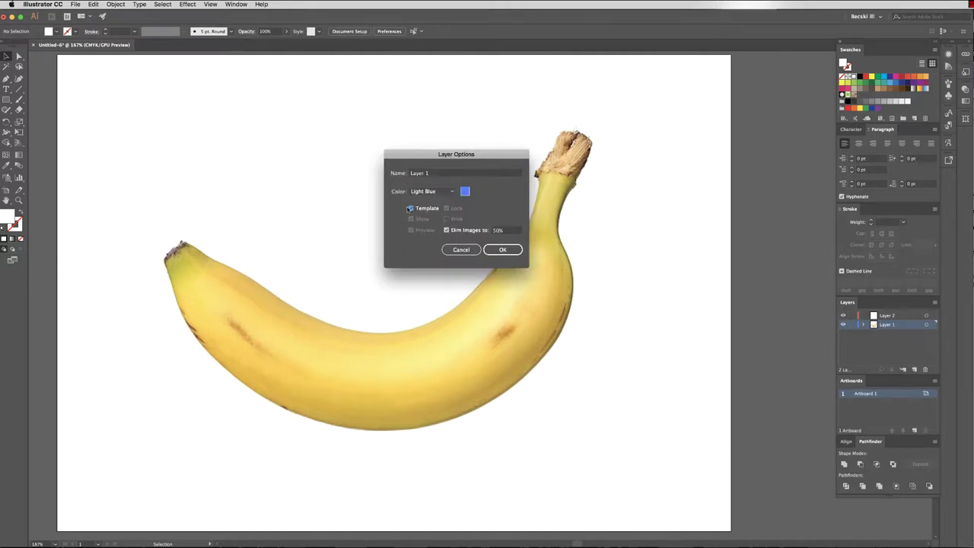
left_click(497, 231)
type("100")
left_click(504, 251)
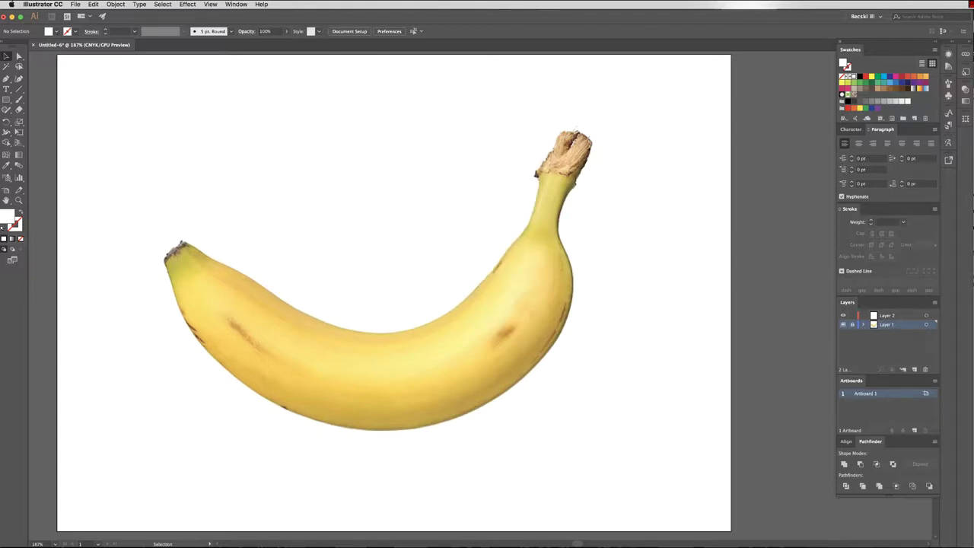
Draw a rectangle about 135 × 53 mm on Layer 2 over the middle of the banana
left_click(897, 318)
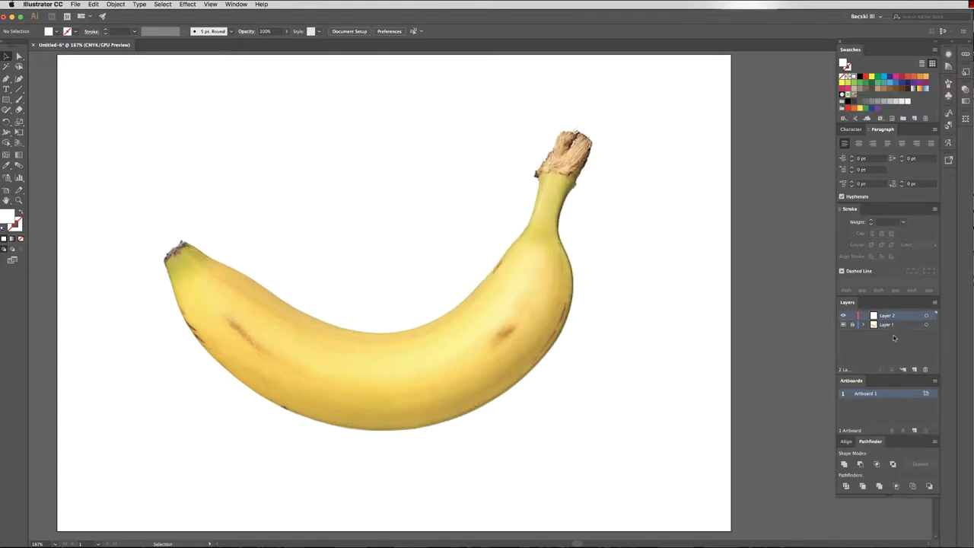
left_click(7, 101)
left_click_drag(227, 239, 533, 358)
left_click(6, 58)
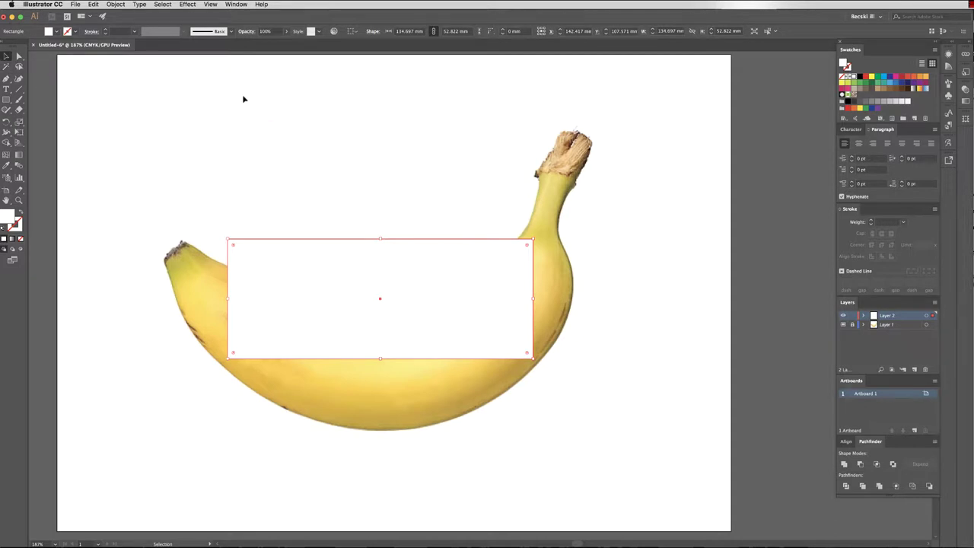
Show the artwork in Outline view and open an enlarged Navigator beside the Swatches as a colour preview
left_click(210, 5)
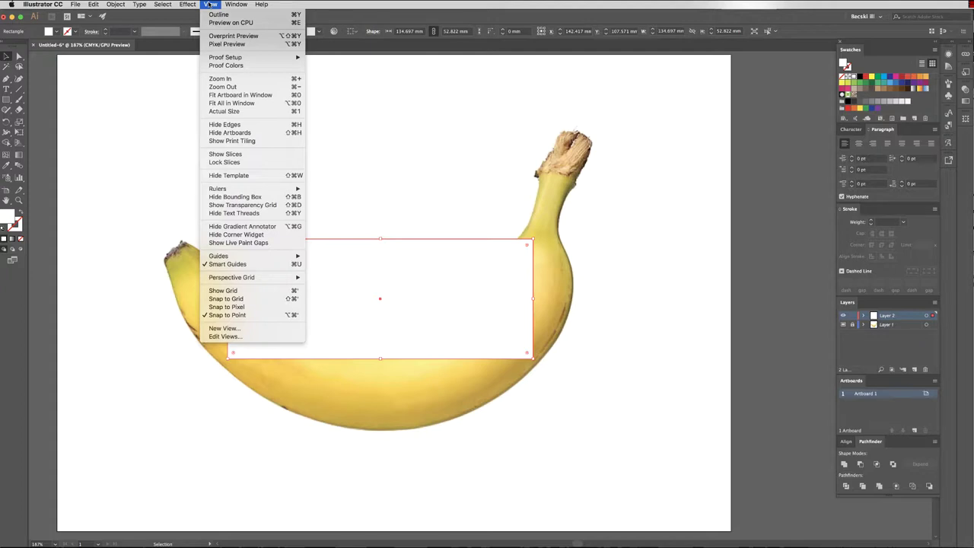
left_click(214, 14)
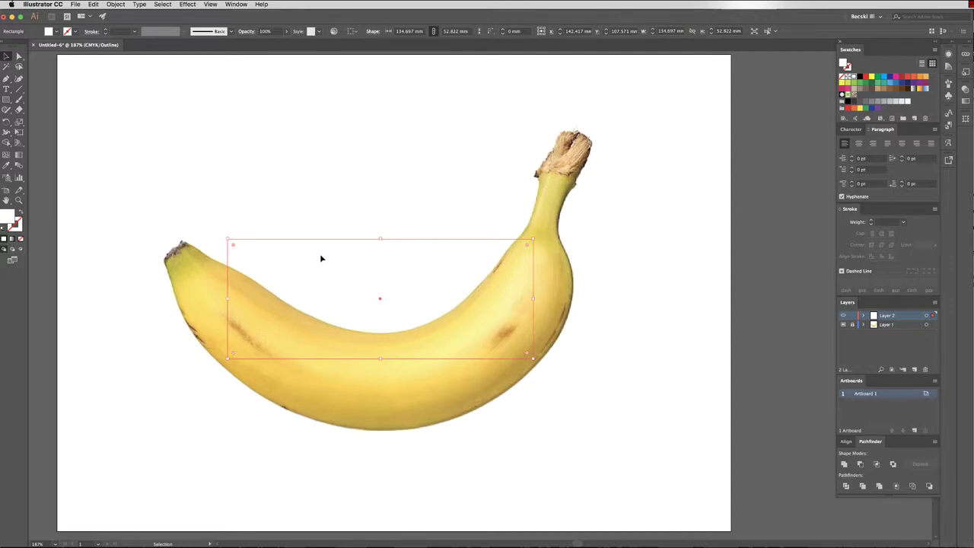
left_click(244, 5)
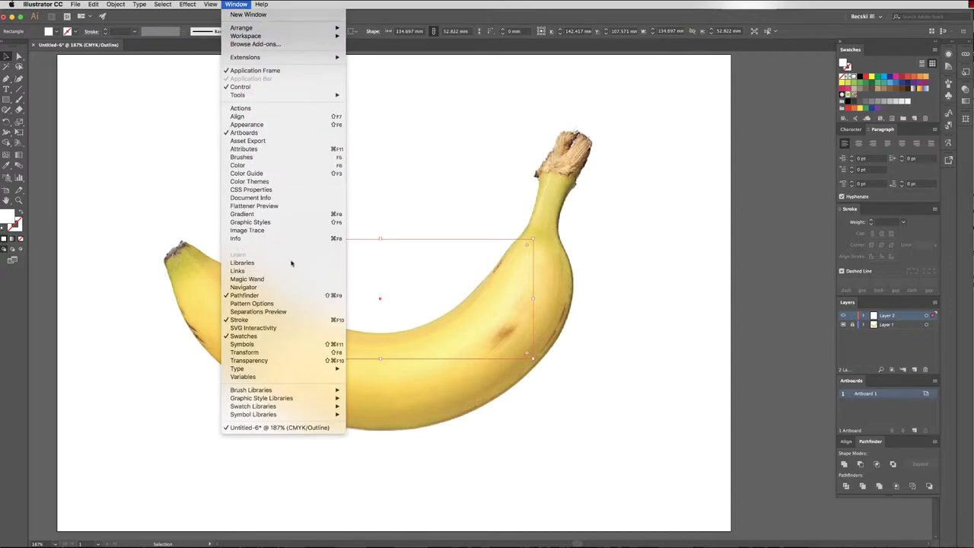
left_click(300, 287)
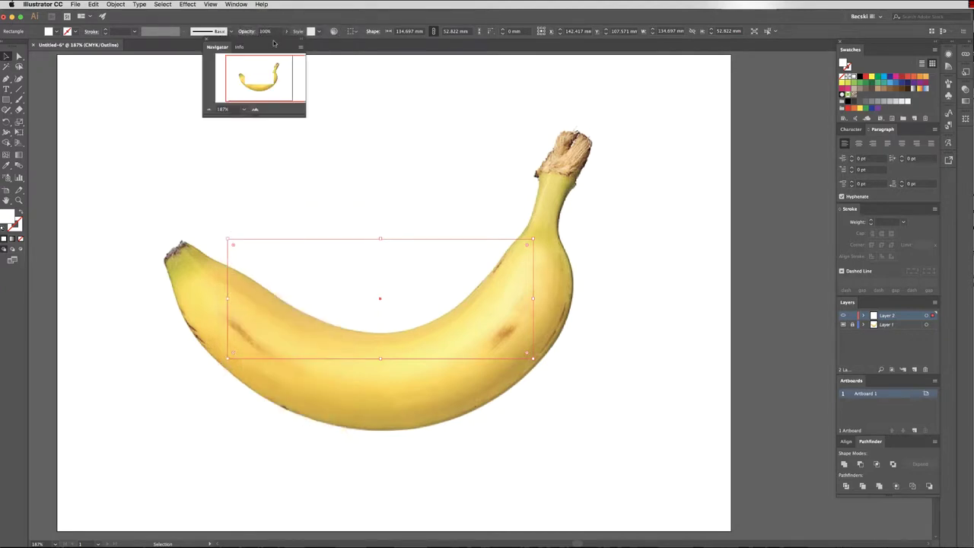
left_click_drag(218, 47, 673, 48)
left_click_drag(761, 122, 851, 208)
mouse_move(763, 45)
left_mouse_down()
mouse_move(735, 46)
mouse_move(744, 46)
left_mouse_up()
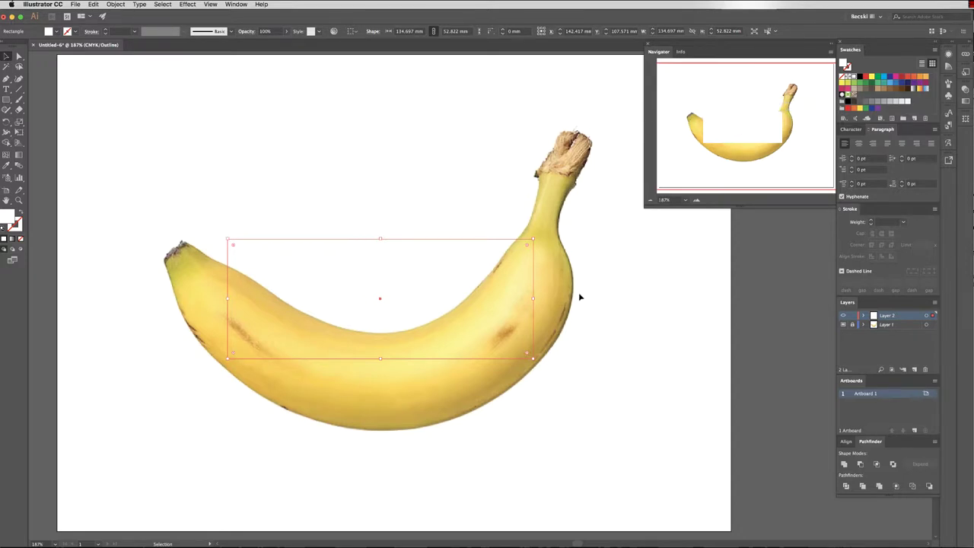
Convert the rectangle into a gradient mesh with 2 rows, 2 columns and Flat appearance
left_click(308, 208)
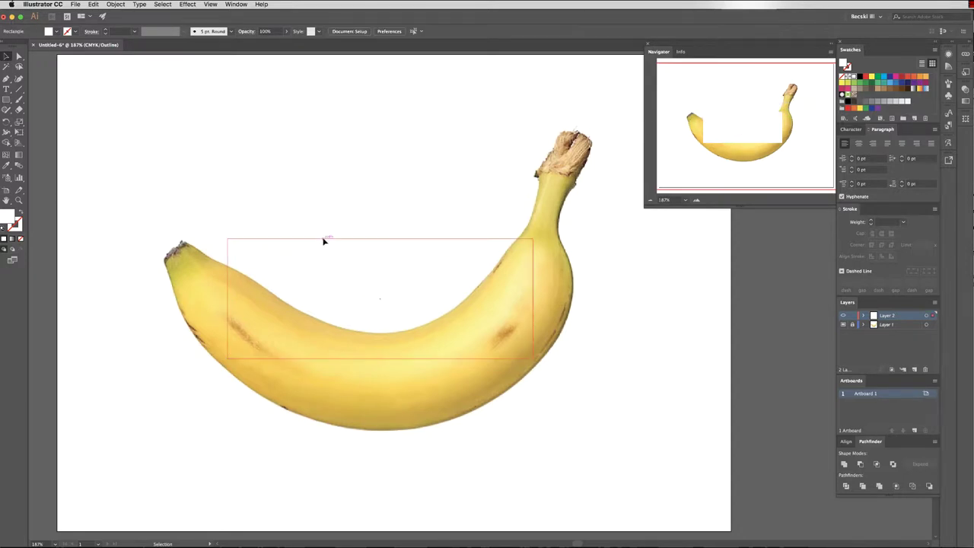
left_click(324, 239)
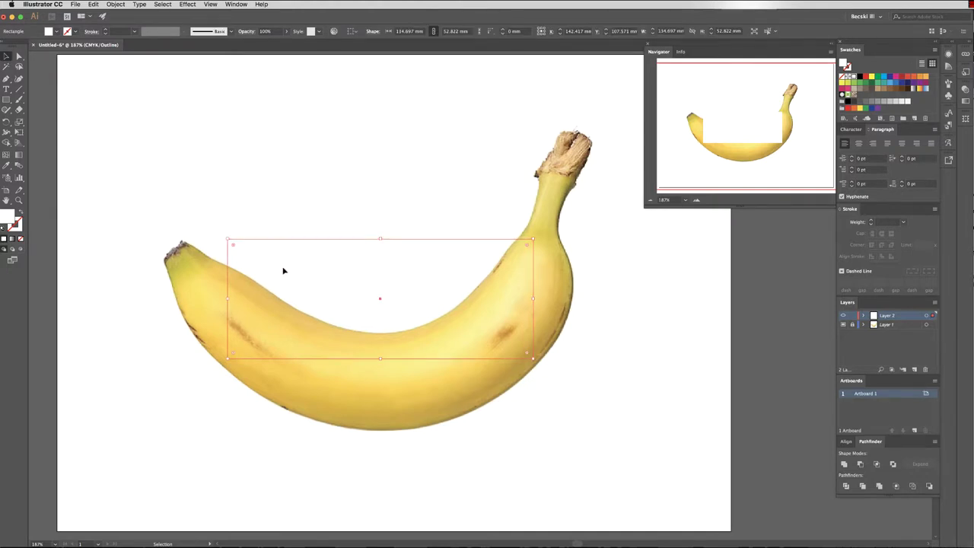
scroll(283, 271, "up", 1)
left_click(277, 163)
left_click(340, 249)
left_click(115, 5)
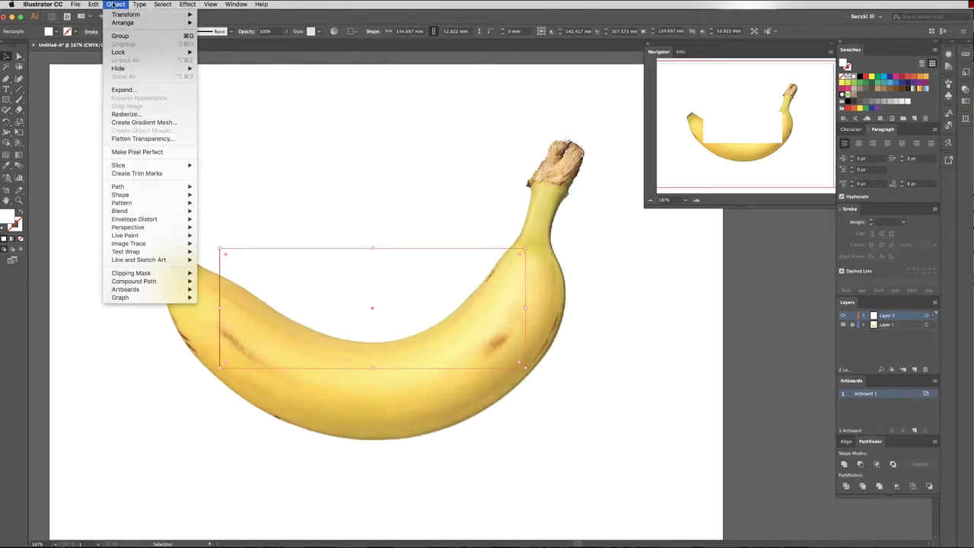
left_click(153, 123)
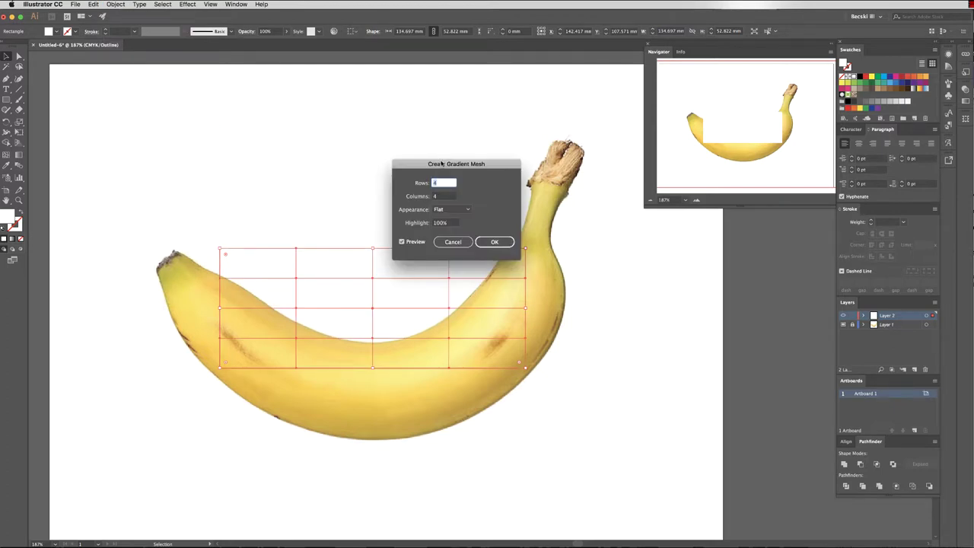
left_click_drag(444, 164, 347, 95)
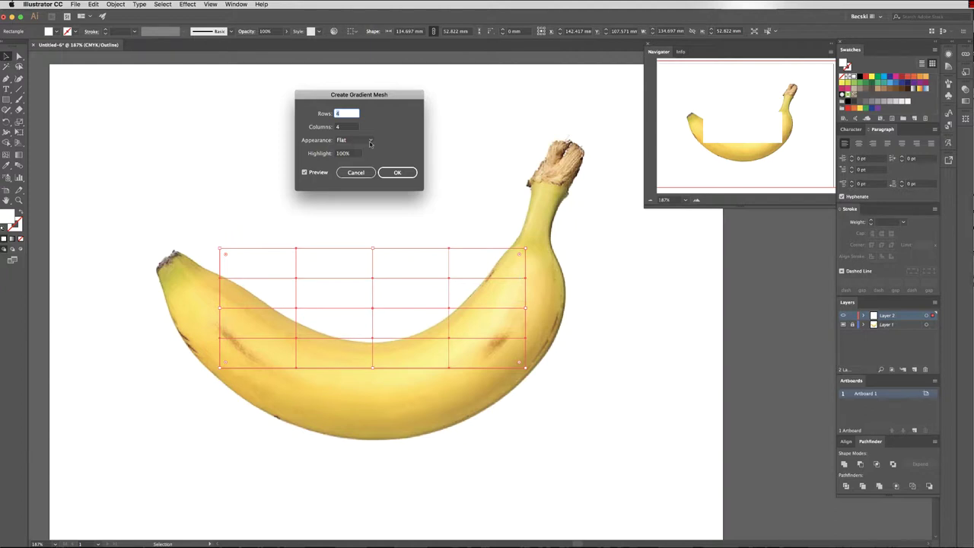
type("2")
key("Tab")
type("2")
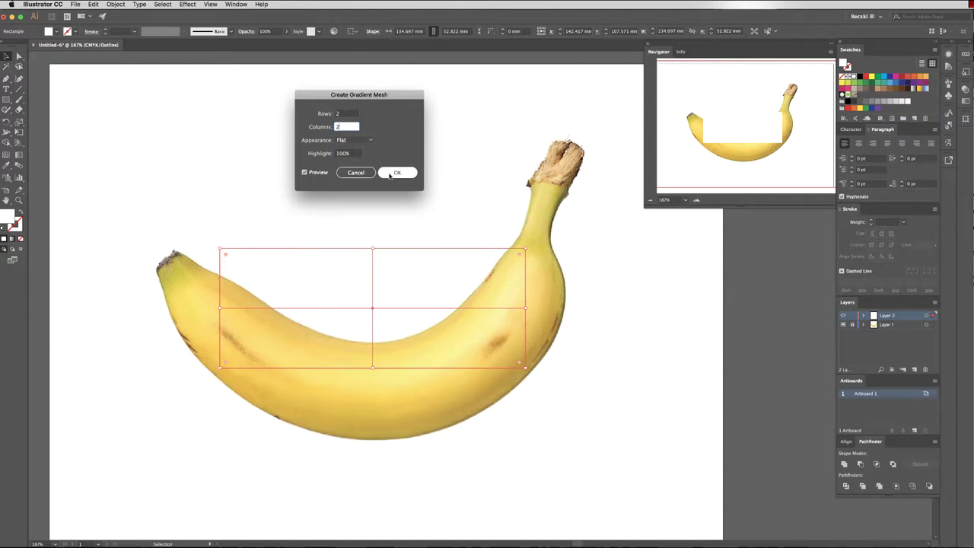
left_click(394, 173)
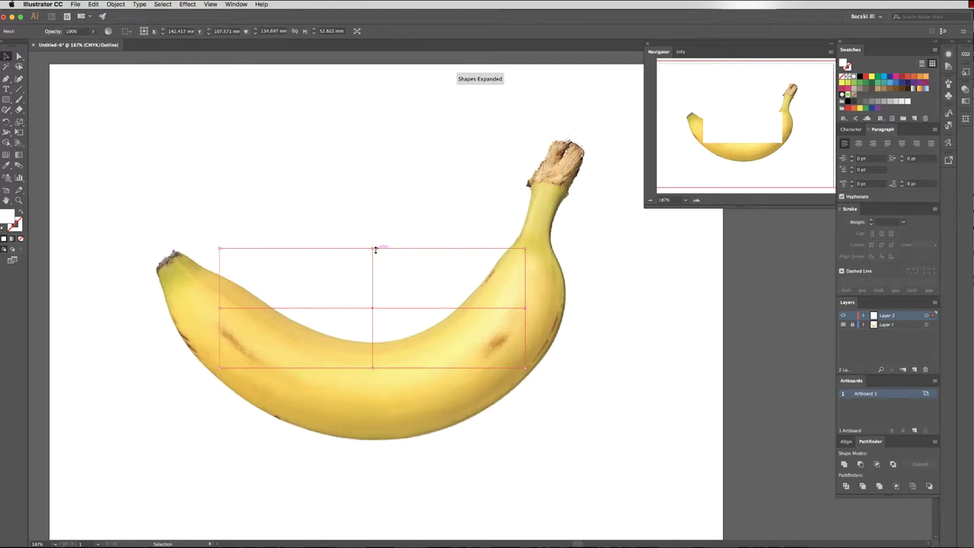
Move the mesh's corner and edge points onto the banana's outline at the blossom tip, lower edge, inner curve and stem
key("a")
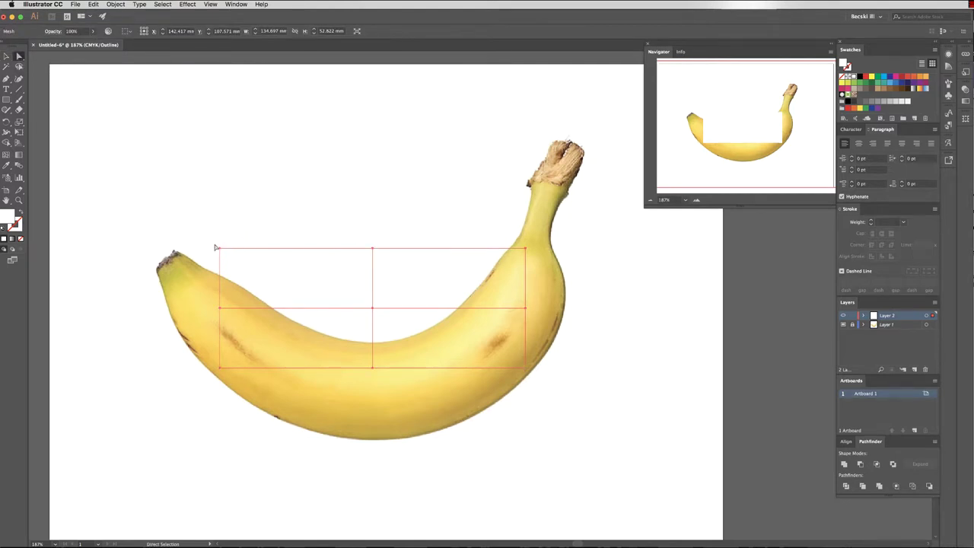
left_click_drag(219, 249, 195, 268)
left_click_drag(326, 373, 389, 442)
left_click_drag(174, 372, 164, 268)
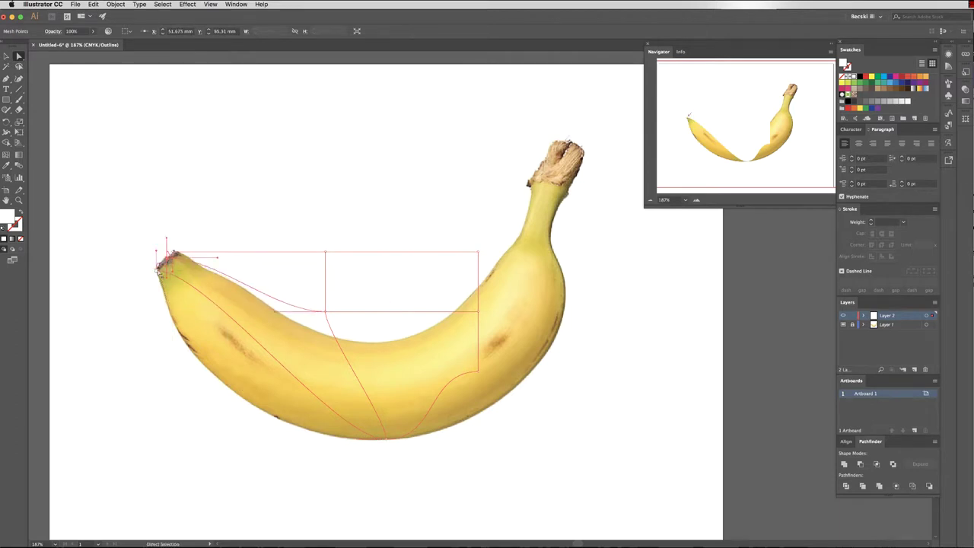
left_click_drag(203, 304, 197, 423)
left_click_drag(478, 372, 567, 272)
left_click_drag(478, 312, 562, 200)
left_click_drag(325, 312, 385, 341)
Adjust the mesh points and direction handles so the centre line and upper and lower edges follow the banana's curve
left_click_drag(219, 259, 196, 322)
left_click_drag(347, 399, 306, 398)
left_click(397, 400)
left_click_drag(449, 400, 489, 401)
left_click(567, 272)
left_click_drag(517, 272, 547, 396)
left_click_drag(479, 252, 532, 181)
left_click_drag(435, 341, 469, 341)
left_click_drag(485, 180, 525, 228)
left_click_drag(469, 341, 474, 328)
left_click(384, 341)
left_click_drag(334, 350, 282, 349)
Fit the mesh's stem end to the base of the stem and bend its outer edge along the banana's lower outline
left_click_drag(563, 200, 551, 183)
left_click_drag(567, 272, 570, 190)
left_click_drag(439, 439, 572, 404)
left_click_drag(549, 311, 576, 315)
left_click(387, 439)
left_click_drag(386, 439, 396, 437)
left_click_drag(581, 402, 551, 419)
Raise the mesh's centre point slightly and adjust the middle point at the blossom tip
left_click_drag(397, 400, 396, 391)
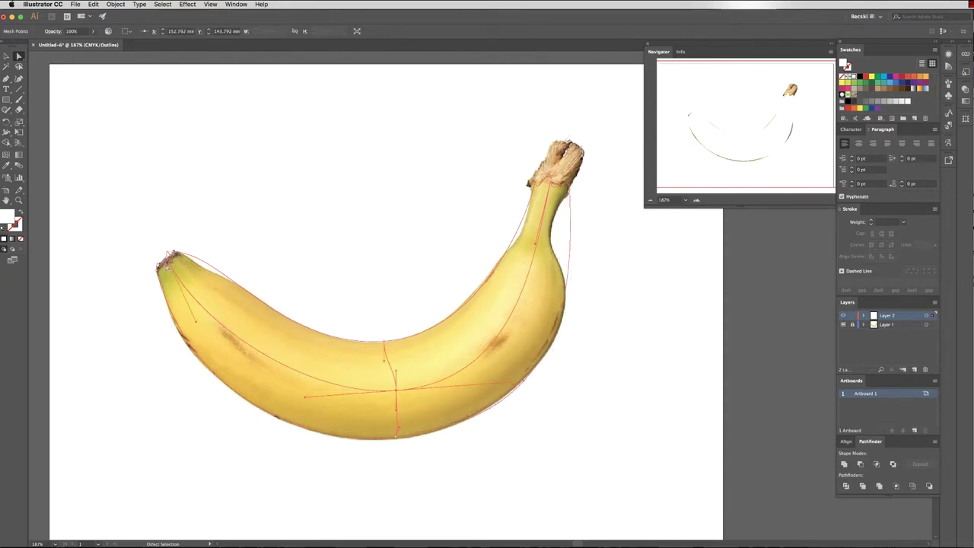
left_click(169, 259)
left_click_drag(167, 278, 170, 260)
left_click(557, 184)
left_click(162, 268)
Add two lengthwise mesh lines with the Mesh tool, one on each side of the banana's centre line
key("u")
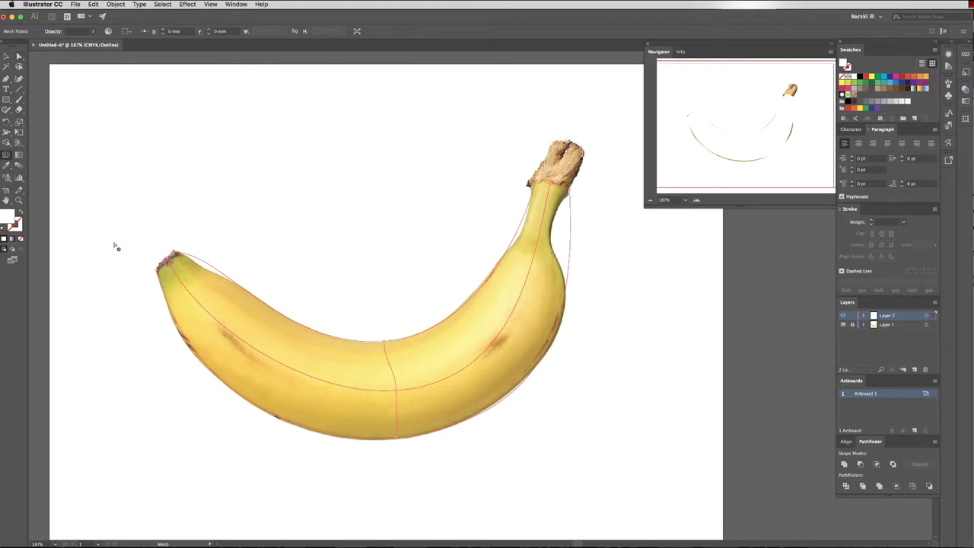
left_click(163, 268)
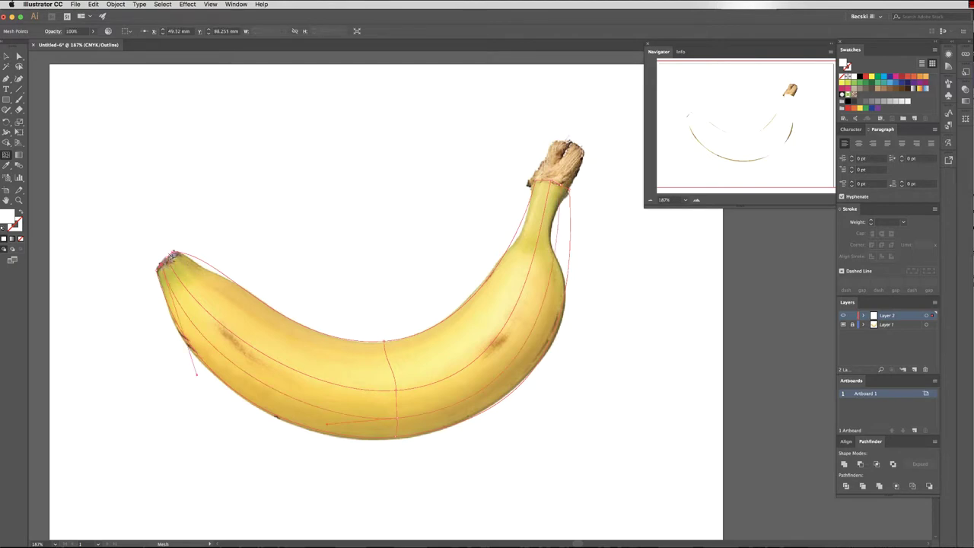
left_click(207, 268)
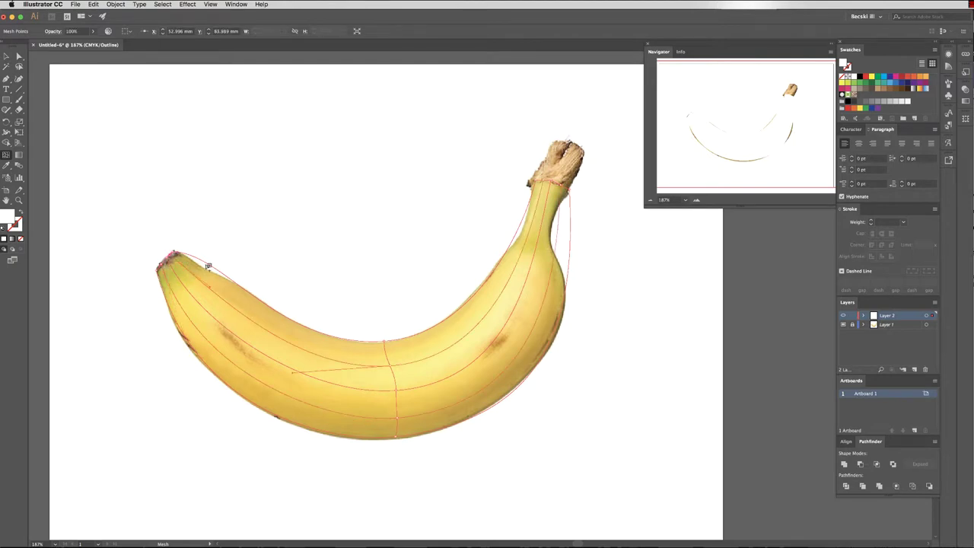
Add crosswise mesh lines along the banana's body, two toward the stem and three toward the blossom tip
left_click(469, 311)
left_click(502, 264)
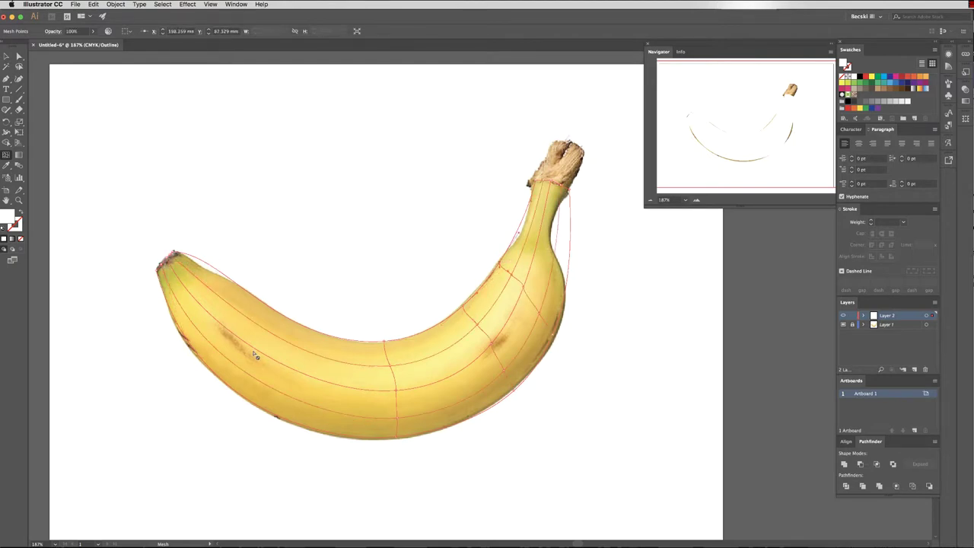
left_click(328, 337)
left_click(271, 307)
left_click(227, 278)
Reshape the mesh's outer edge below the stem so it follows the banana's neck and bulge
left_click(19, 56)
mouse_move(560, 256)
left_mouse_down()
mouse_move(556, 238)
mouse_move(576, 270)
mouse_move(551, 239)
left_mouse_up()
key("super+z")
key("super+z")
left_click_drag(565, 314, 589, 270)
left_click_drag(571, 216, 564, 200)
Smooth the crosswise mesh lines across the banana's body by adjusting their inner points and handles
left_click(524, 287)
left_click_drag(519, 282, 515, 277)
left_click(493, 342)
left_click_drag(492, 337, 486, 336)
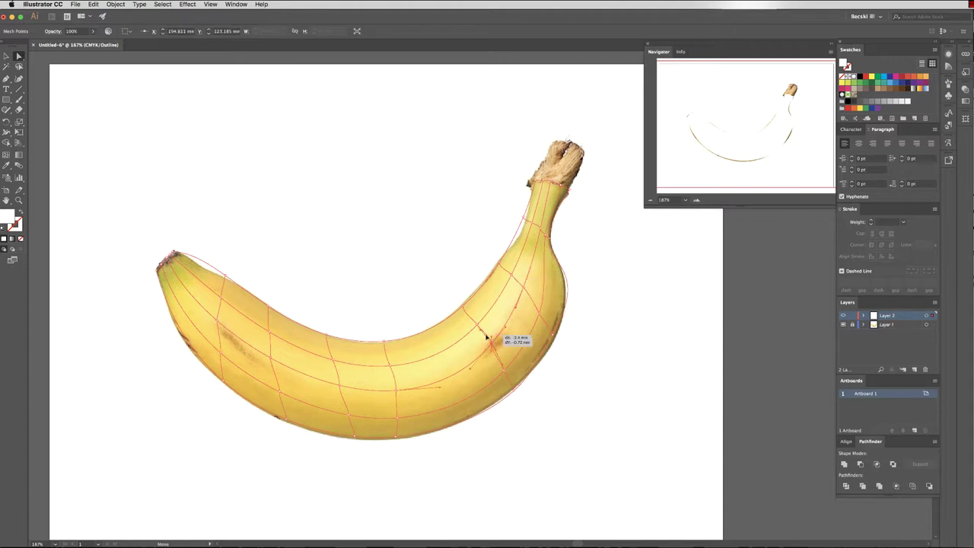
left_click(340, 385)
left_click_drag(340, 377, 335, 376)
mouse_move(219, 321)
left_mouse_down()
mouse_move(217, 351)
mouse_move(216, 340)
left_mouse_up()
Adjust the mesh line across the neck and fit the upper edge near the blossom tip to the banana's outline
left_click(527, 223)
left_click_drag(527, 223, 549, 238)
left_click(548, 294)
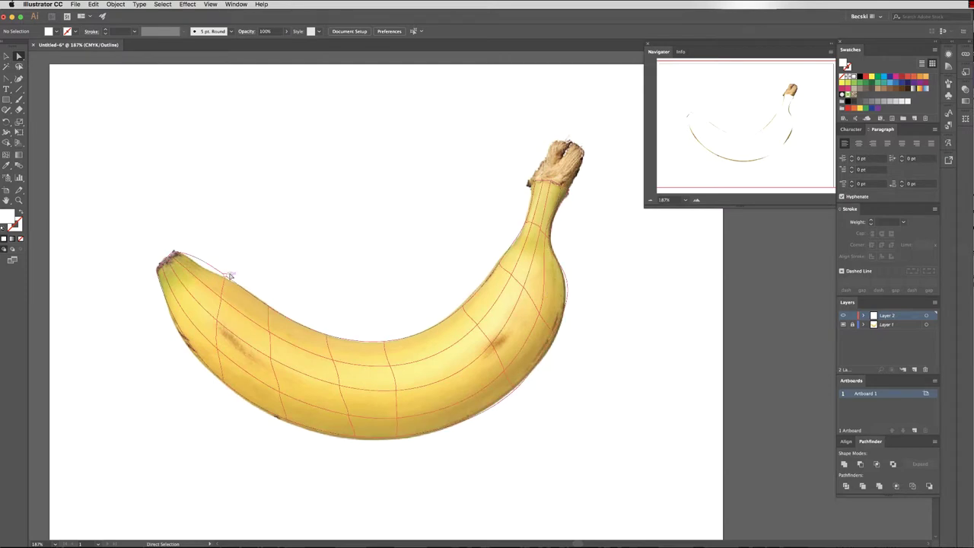
left_click(190, 257)
left_click_drag(190, 257, 225, 283)
Add a crosswise mesh line midway between the banana's central line and the next line toward the stem
left_click(6, 56)
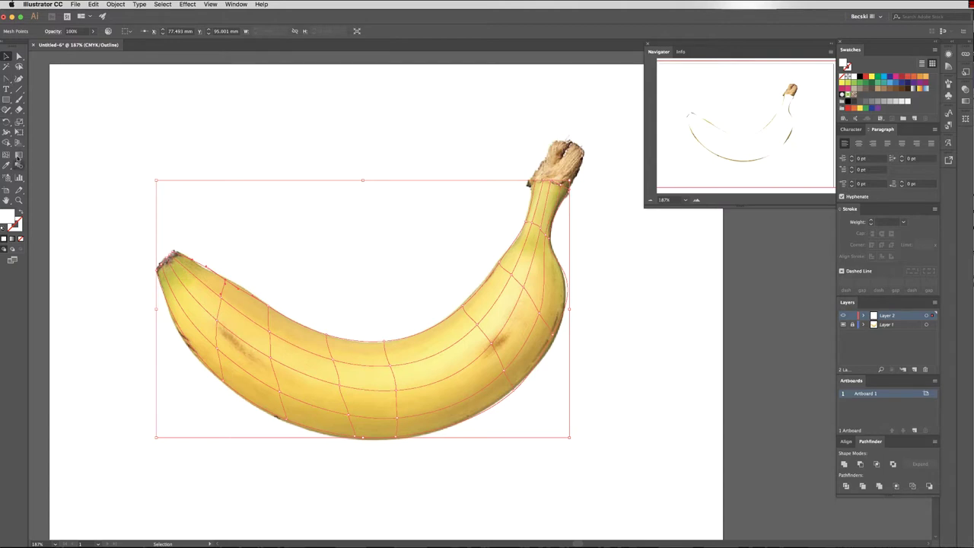
left_click(6, 156)
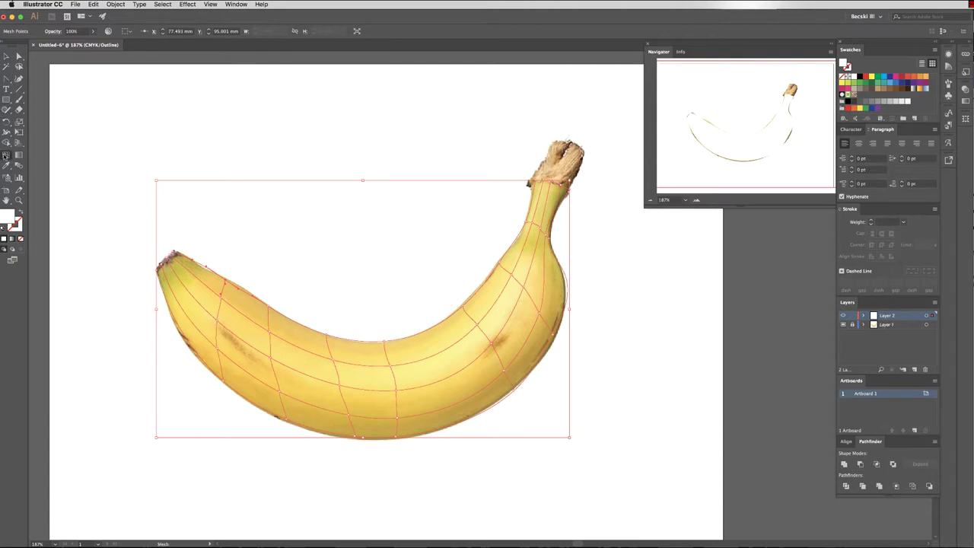
left_click(425, 333)
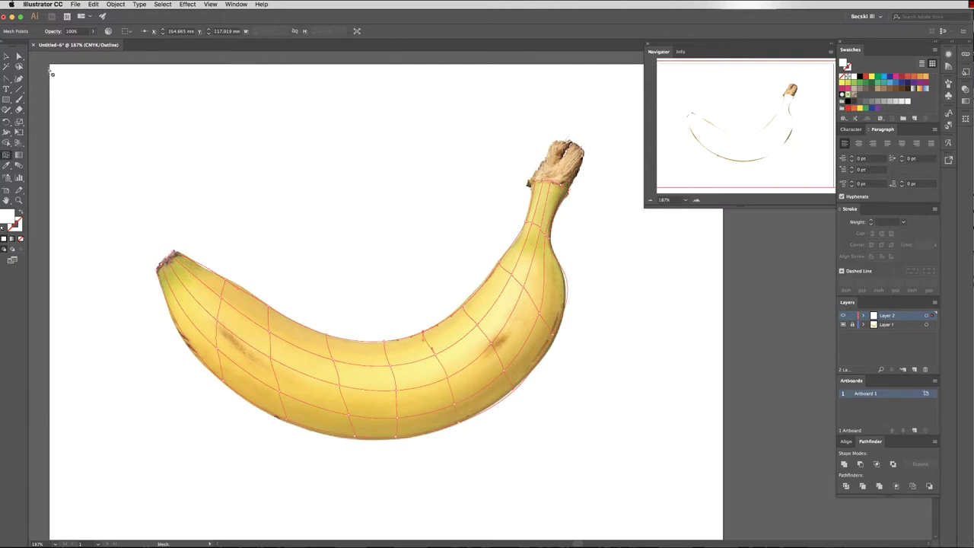
Colour the lower corner mesh point at the blossom tip with the yellow-green sampled from the photo beside it
left_click(21, 57)
left_click(159, 272)
left_click(6, 167)
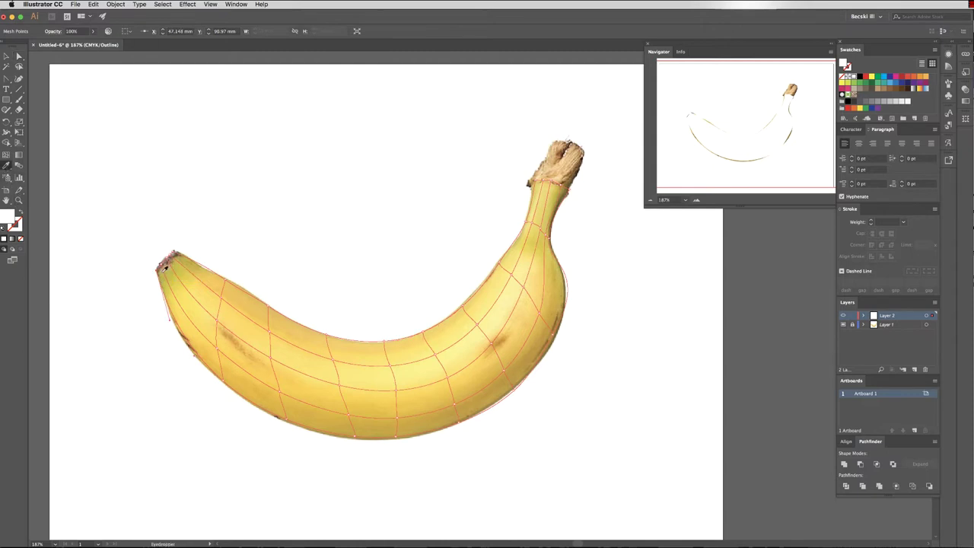
left_click(162, 268)
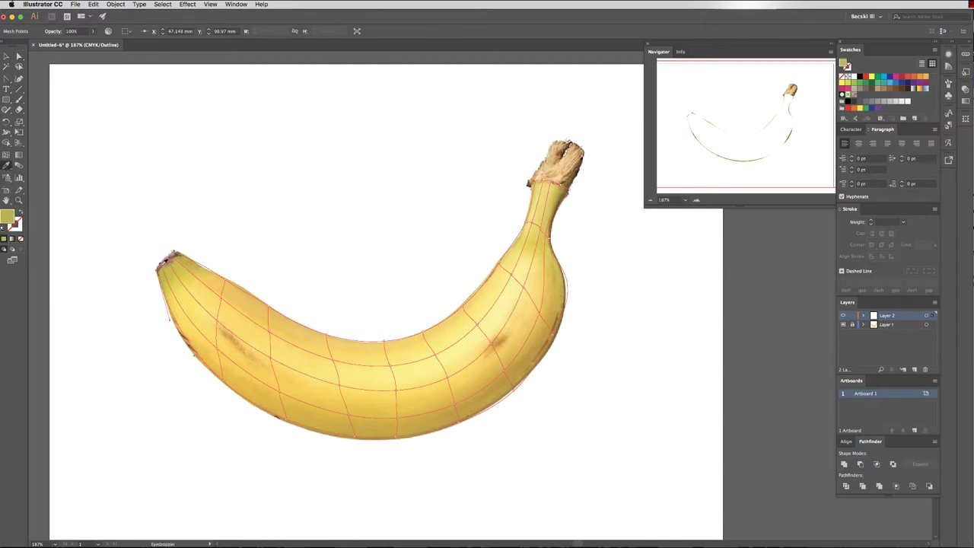
Colour the remaining mesh points along the blossom tip's edge with brownish and dark tones sampled from the photo beside them
key("a")
left_click(169, 258)
key("i")
left_click(169, 259)
key("a")
left_click(169, 260, "super")
left_click(170, 259)
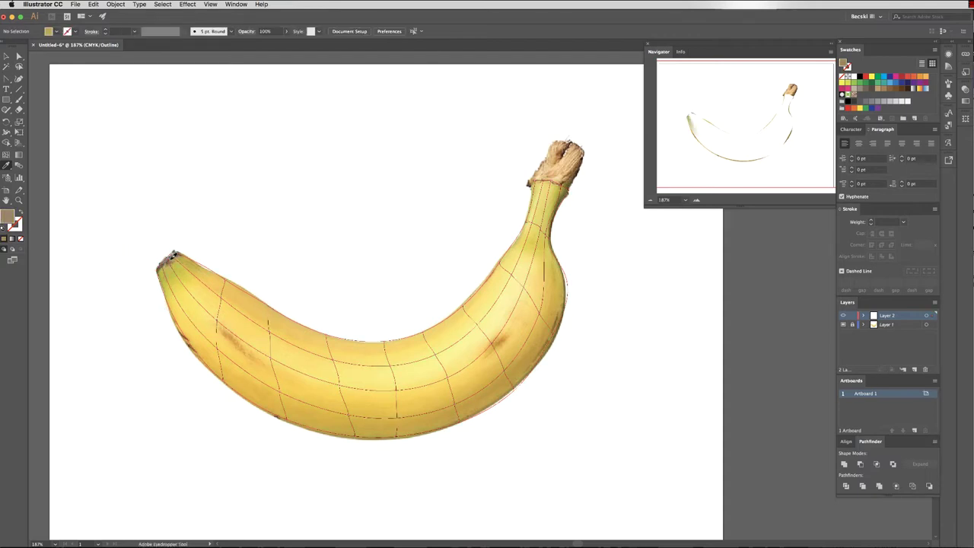
left_click(173, 253)
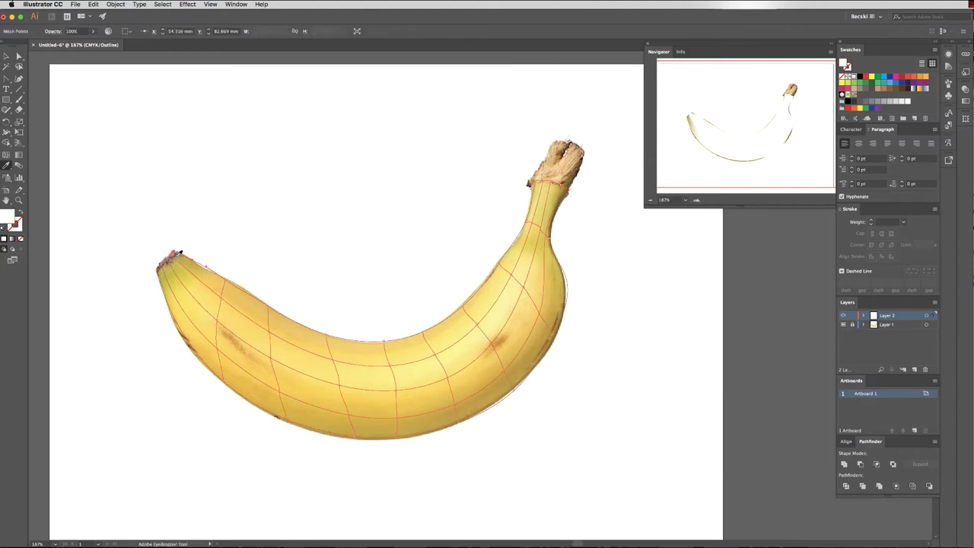
Colour the points of the crosswise mesh line nearest the blossom tip and the tip's upper corner with tones sampled from the photo
left_click(225, 281, "super")
left_click(224, 283)
left_click(221, 297, "super")
left_click(219, 298)
left_click(217, 321, "super")
left_click(214, 322)
left_click(218, 349, "super")
left_click(218, 358)
key("super+shift+a")
left_click(223, 380, "super")
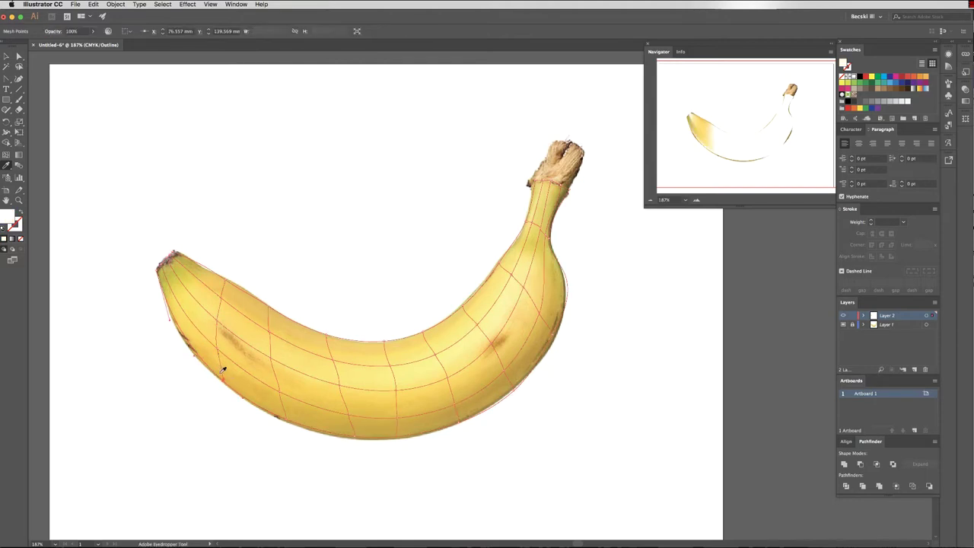
left_click(221, 369)
left_click(173, 253, "super")
left_click(177, 256)
Colour each point of the second crosswise mesh line from the blossom tip with the adjacent yellow tones of the photo
left_click(268, 307, "super")
left_click(268, 311)
left_click(269, 333, "super")
left_click(274, 330)
left_click(270, 358, "super")
left_click(277, 355)
left_click(279, 391, "super")
left_click(284, 387)
left_click(286, 418, "super")
left_click(289, 415)
Colour the points of the third crosswise mesh line from the blossom tip, lower edge to upper edge, with sampled photo tones
left_click(355, 436, "super")
left_click(350, 428)
left_click(348, 415, "super")
left_click(350, 418)
left_click(339, 385, "super")
left_click(342, 390)
left_click(333, 360, "super")
left_click(336, 366)
left_click(326, 335, "super")
left_click(331, 341)
Colour the points of the fourth crosswise mesh line, at the middle of the banana, with tones sampled next to each point
left_click(384, 341, "super")
left_click(390, 347)
left_click(391, 366, "super")
left_click(398, 361)
left_click(396, 390, "super")
left_click(399, 396)
left_click(396, 418, "super")
left_click(402, 428)
left_click(396, 436, "super")
left_click(401, 432)
Colour the points of the fifth crosswise mesh line from the blossom tip with the photo tones beside them
left_click(459, 423, "super")
left_click(458, 418)
left_click(455, 404, "super")
left_click(458, 406)
scroll(455, 373, "right", 1)
scroll(455, 373, "up", 1)
left_click(436, 392, "super")
left_click(439, 395)
left_click(424, 367, "super")
left_click(428, 372)
left_click(412, 345, "super")
left_click(417, 350)
Colour the points of the sixth crosswise mesh line, from the inner curve to the outer edge, with sampled photo tones
left_click(452, 319, "super")
left_click(456, 324)
left_click(466, 338, "super")
left_click(469, 342)
left_click(481, 356, "super")
left_click(485, 360)
left_click(492, 383, "super")
left_click(496, 386)
left_click(502, 402, "super")
left_click(505, 398)
Colour the points of the seventh crosswise mesh line, just below the neck, with tones sampled from the photo
scroll(520, 372, "right", 1)
left_click(527, 348, "super")
left_click(527, 343)
left_click(513, 328, "super")
left_click(514, 311)
left_click(498, 302, "super")
left_click(496, 289)
left_click(486, 288, "super")
left_click(474, 277, "super")
left_click(479, 275)
Colour the mesh points on the line across the banana's neck with the yellow tones sampled from the photo beside them
left_click(500, 237, "super")
left_click(505, 241)
left_click(508, 239, "super")
left_click(512, 245)
left_click(515, 242, "super")
left_click(523, 254)
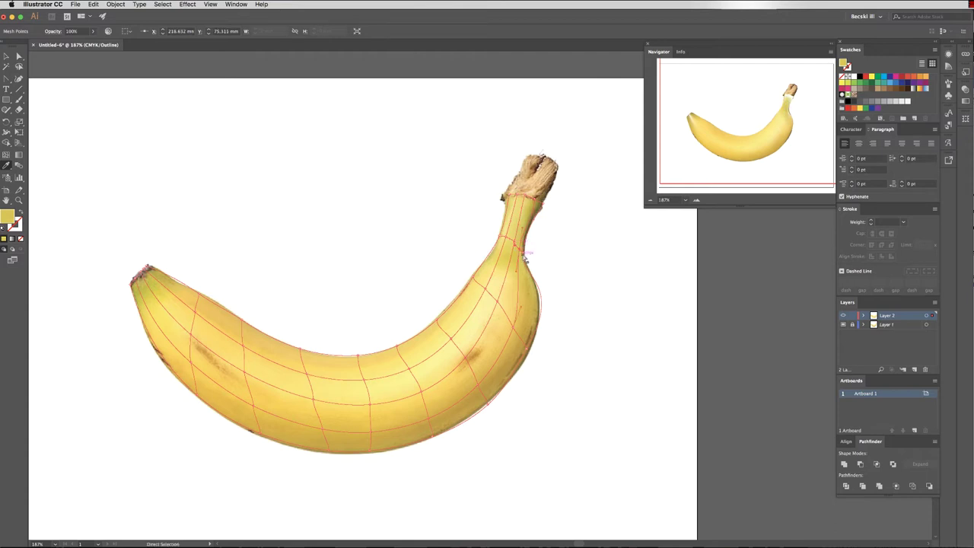
Colour the mesh points along the banana's upper edge at the stem with the green and brown tones sampled from the photo
left_click(515, 196, "super")
left_click(518, 198)
left_click(525, 197, "super")
left_click(529, 198)
left_click(535, 199, "super")
left_click(540, 204)
left_click(544, 203, "super")
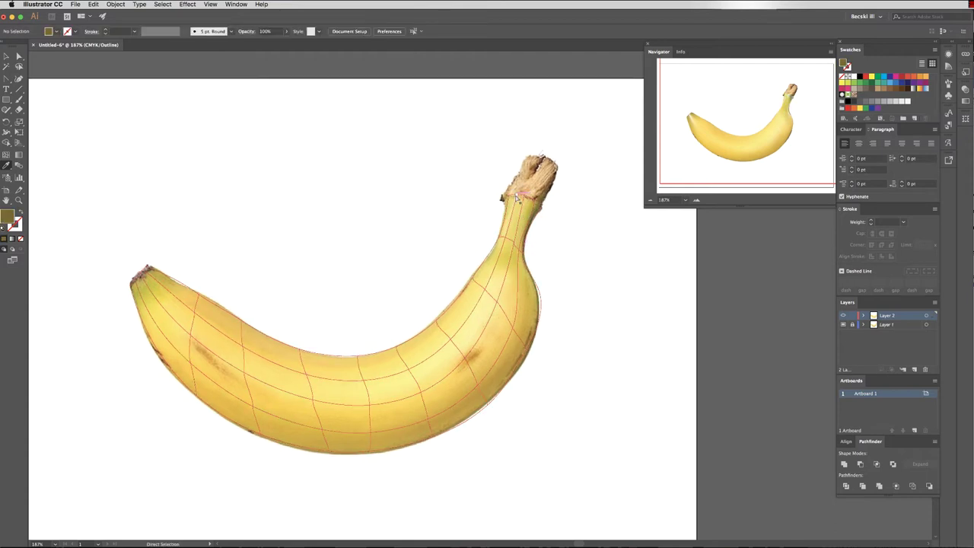
left_click(515, 197, "super")
Switch the artwork from outline view to GPU Preview and deselect the mesh
left_click(6, 56)
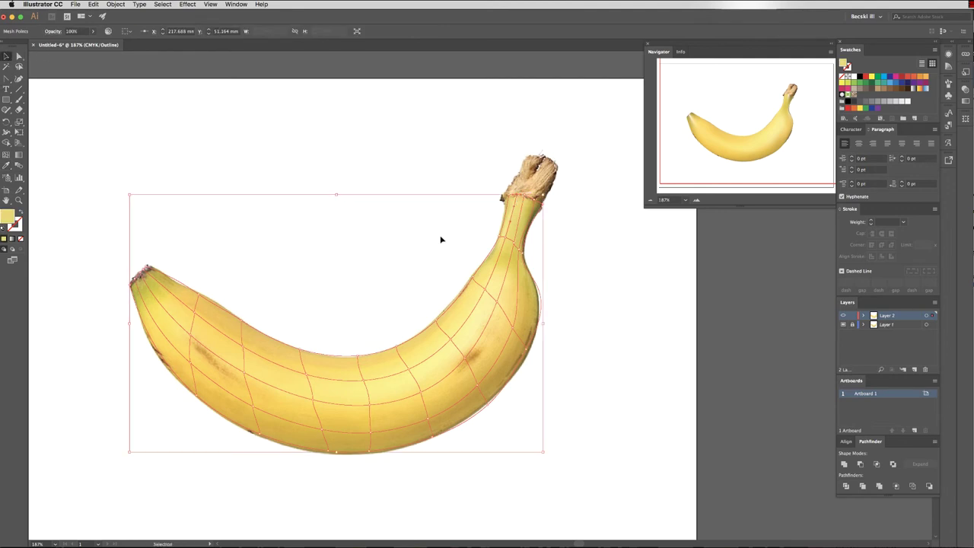
left_click(188, 4)
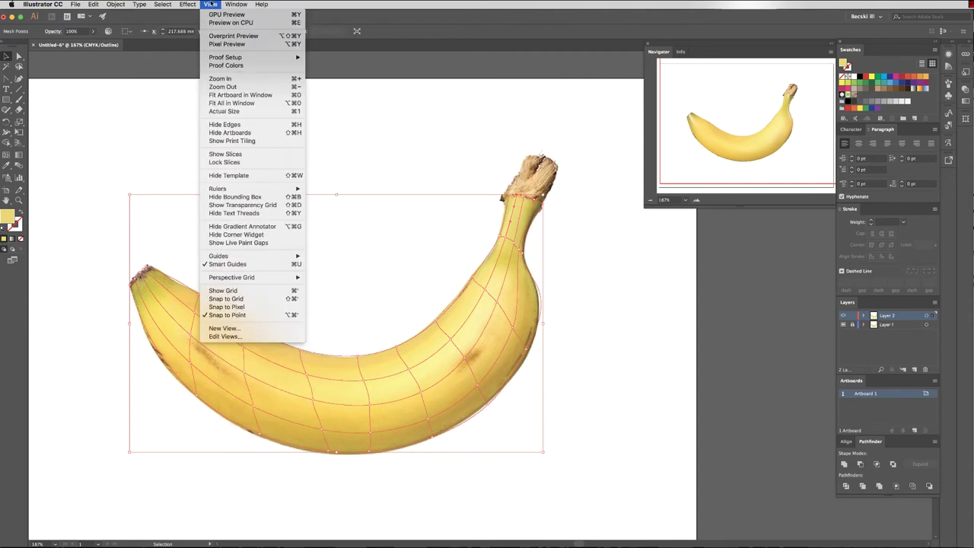
left_click(221, 16)
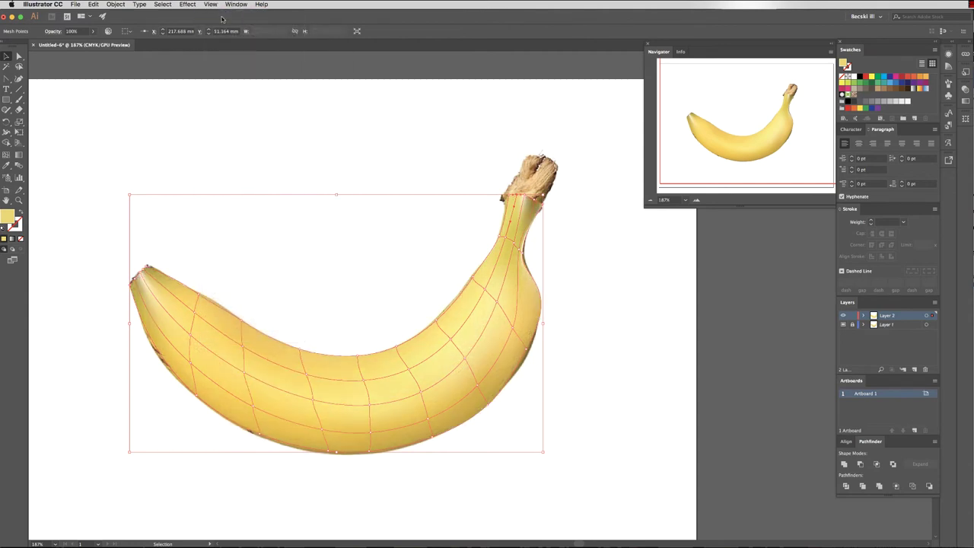
left_click(169, 145)
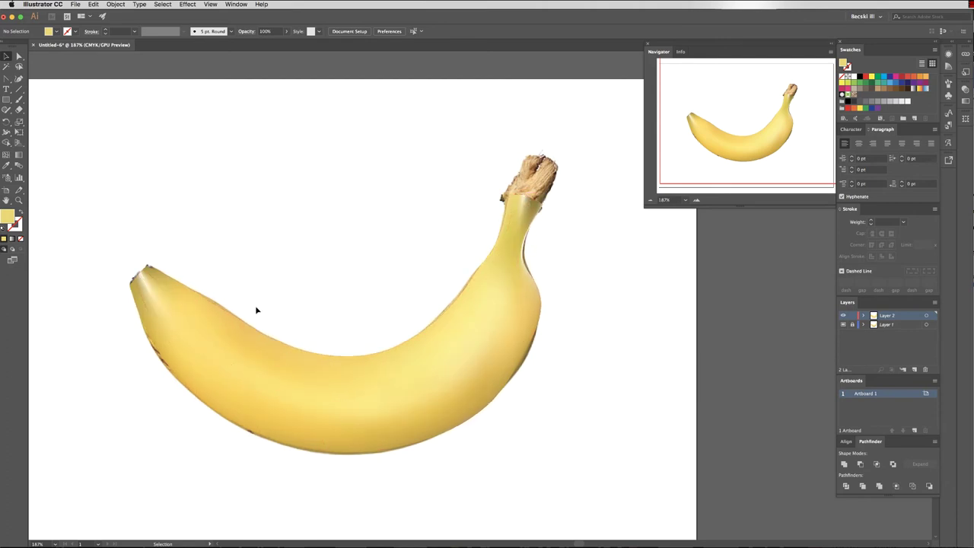
Recolour the white mesh point in the middle of the blossom tip's edge with a yellow sampled from the nearby banana surface
left_click(468, 345)
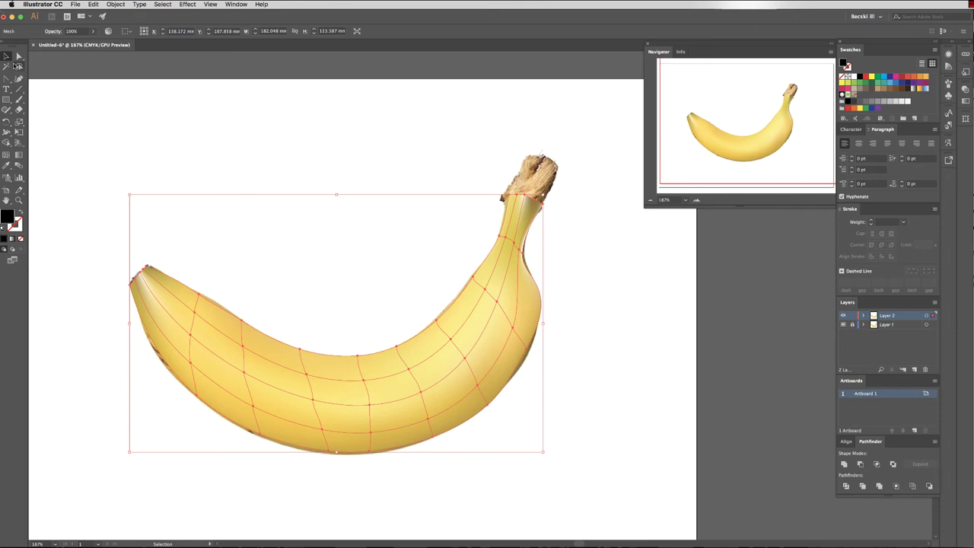
left_click(19, 57)
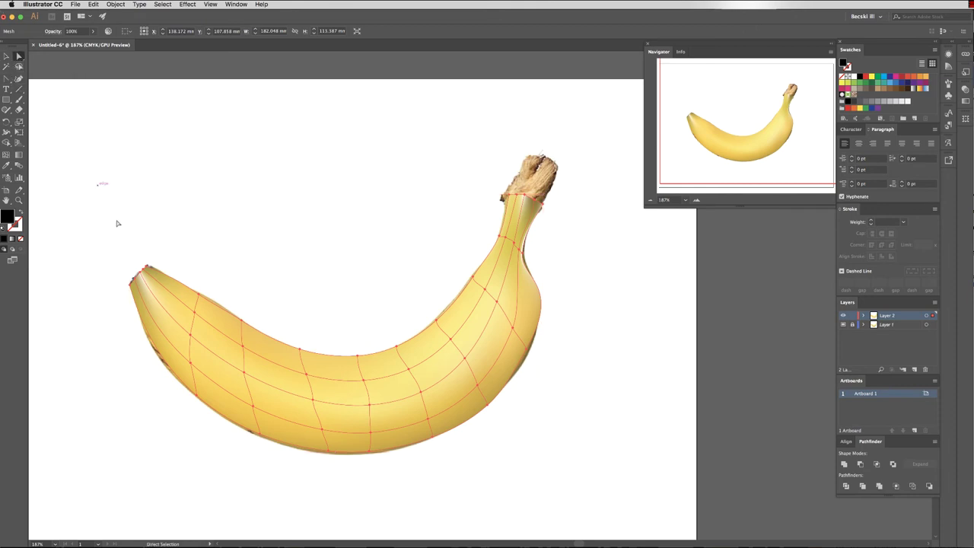
left_click(141, 274)
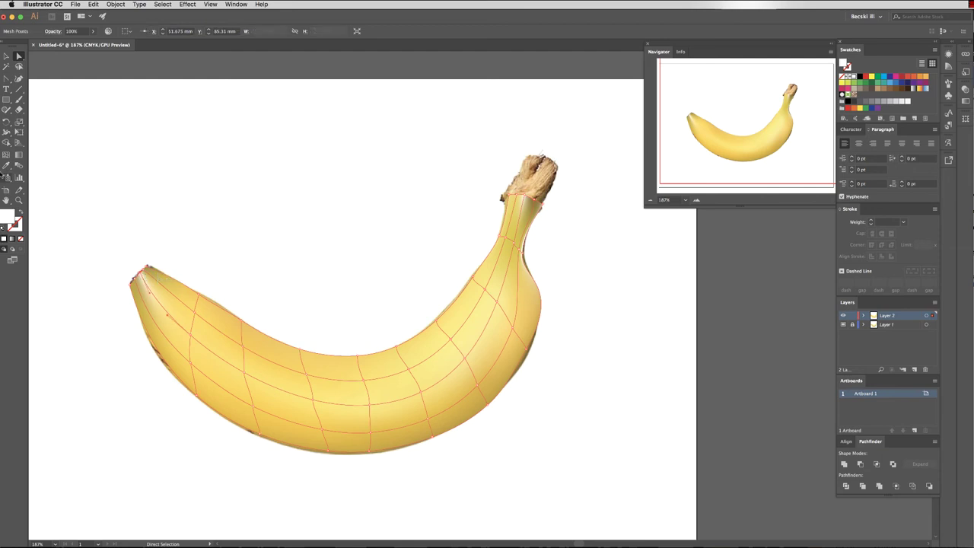
left_click(6, 166)
left_click(166, 295)
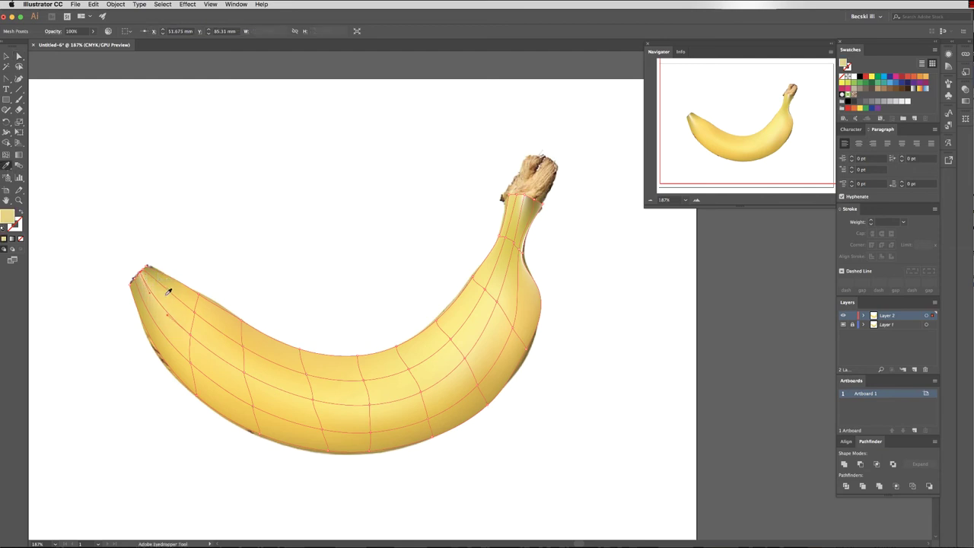
Recolour the pale mesh point on the edge below the stem with a tone sampled just beneath it, and deselect the mesh
left_click(524, 195, "super")
left_click(524, 207)
key("super")
left_click(527, 274, "super")
key("v")
left_click(169, 157)
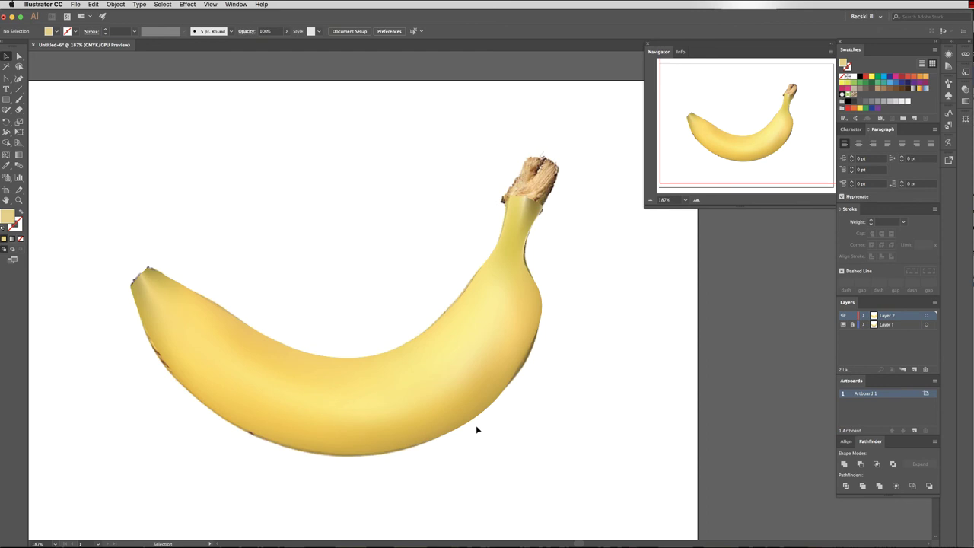
Hide Layer 1 with the reference photo so that only the mesh banana is displayed
scroll(775, 287, "right", 1)
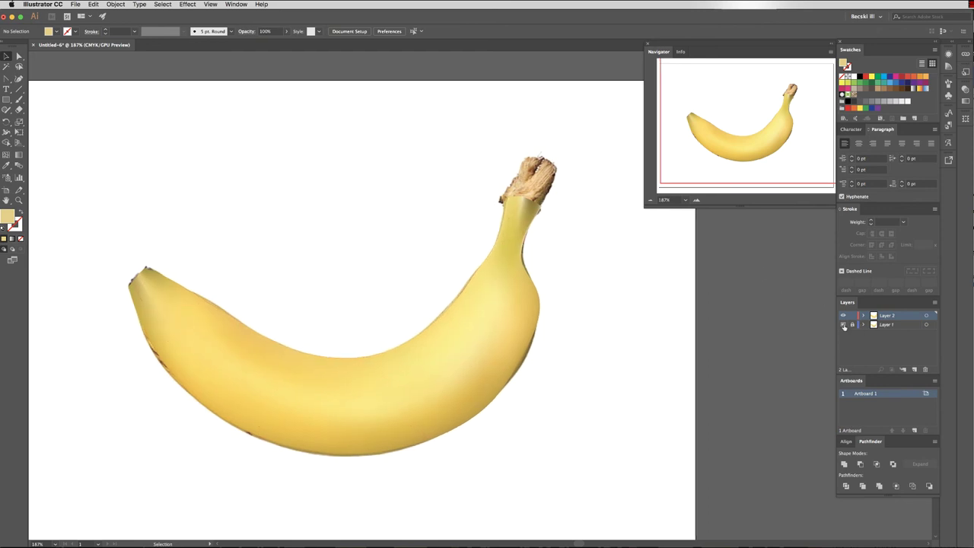
left_click(844, 325)
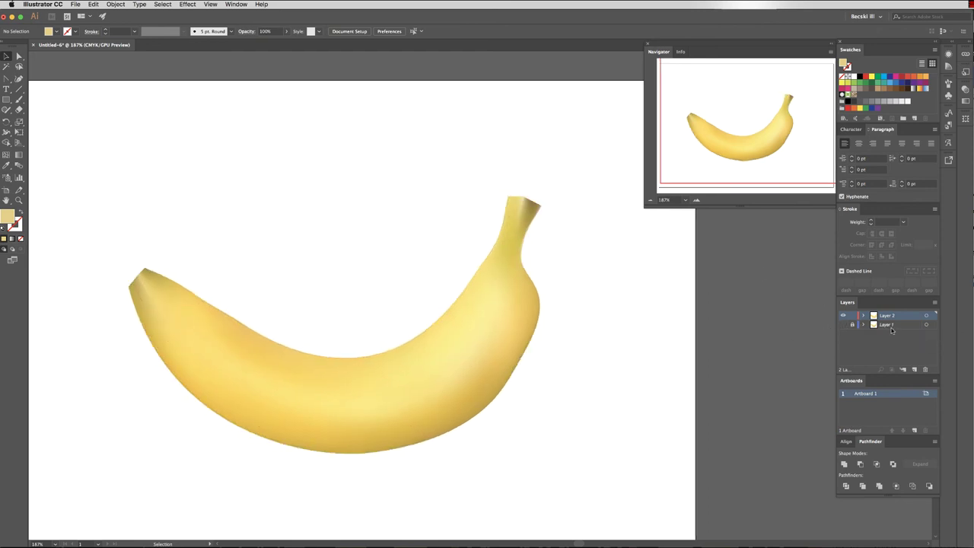
scroll(282, 228, "left", 5)
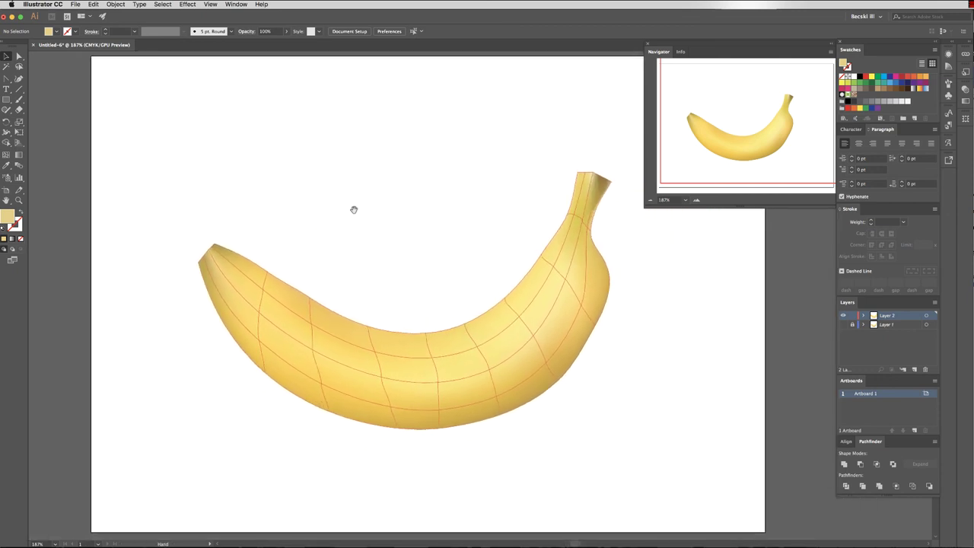